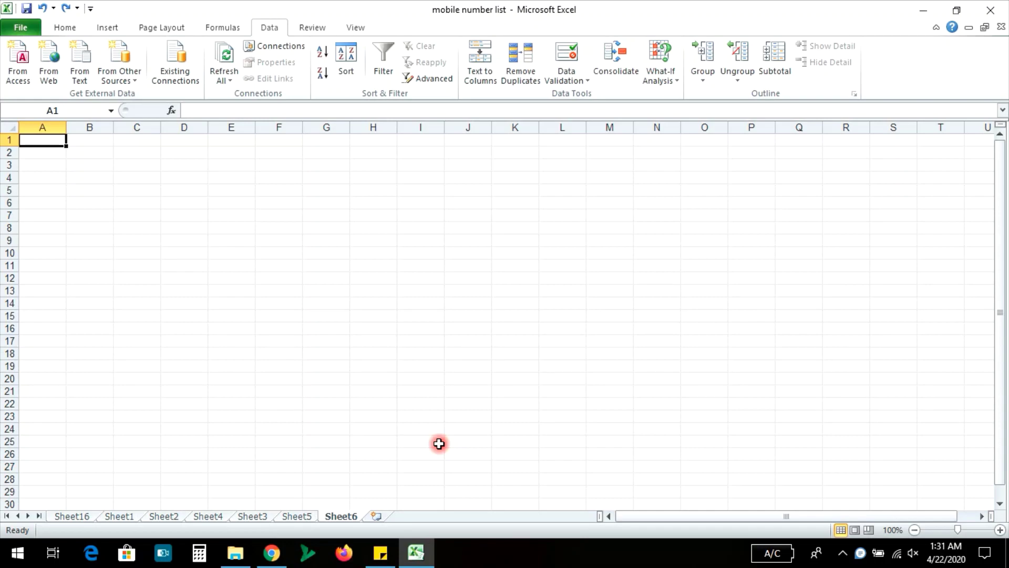
On Sheet5, inspect multi-number cells F7, F16 and F22, then select F5
click(298, 518)
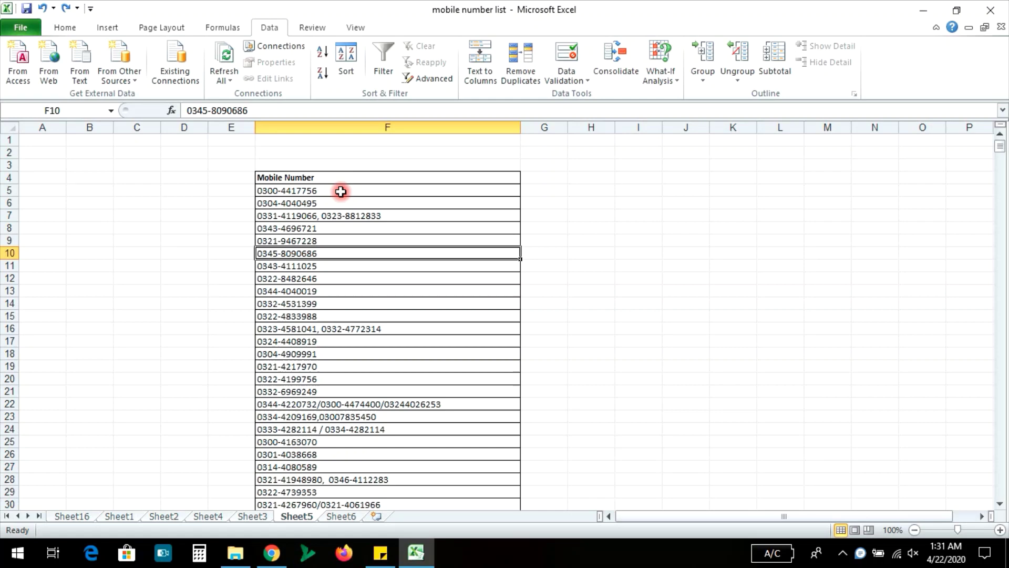
click(359, 218)
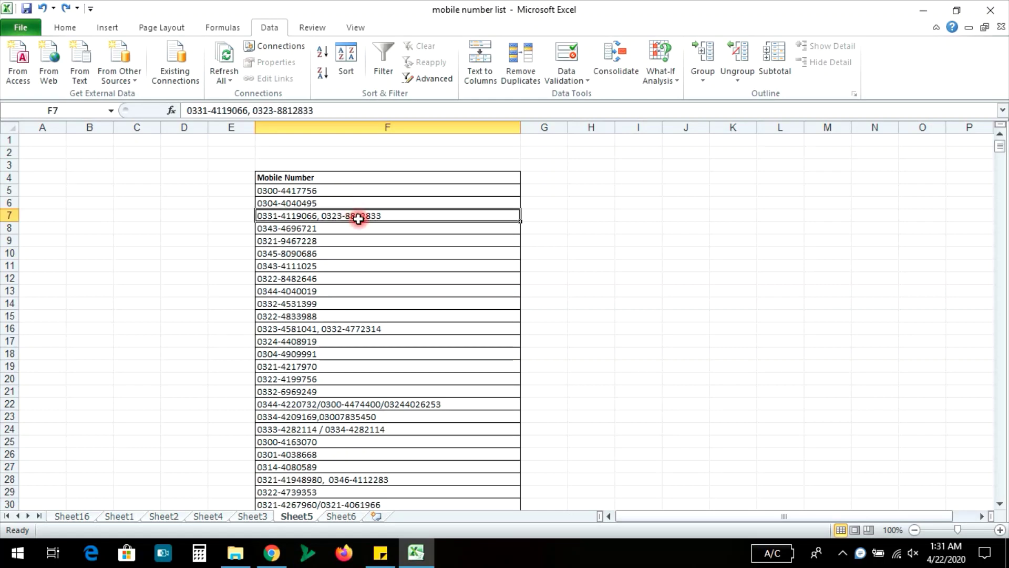
click(373, 329)
click(417, 404)
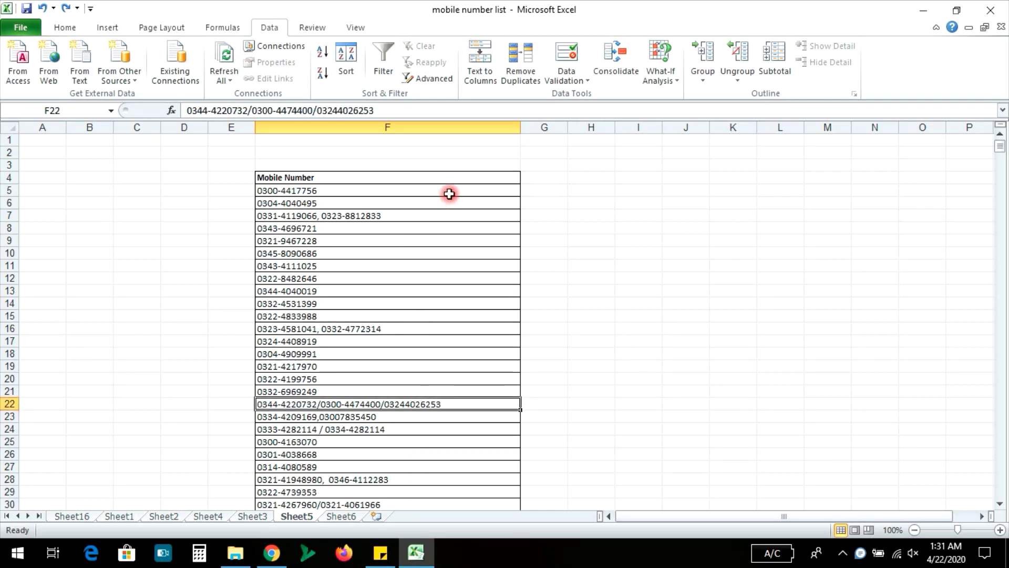
click(478, 190)
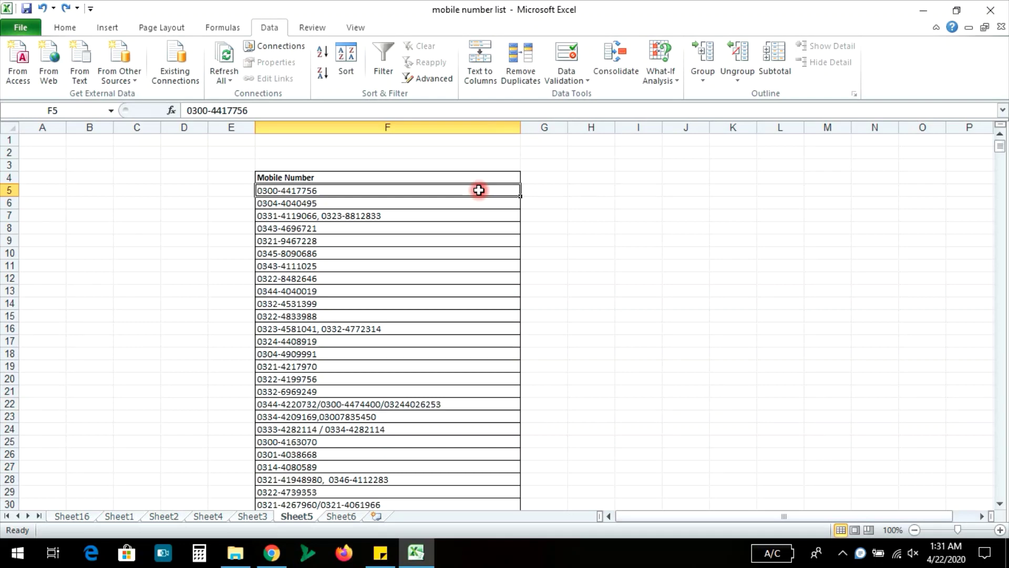
Select the Mobile Number list F5:F1161 and launch Text to Columns
key(ctrl+shift+Down)
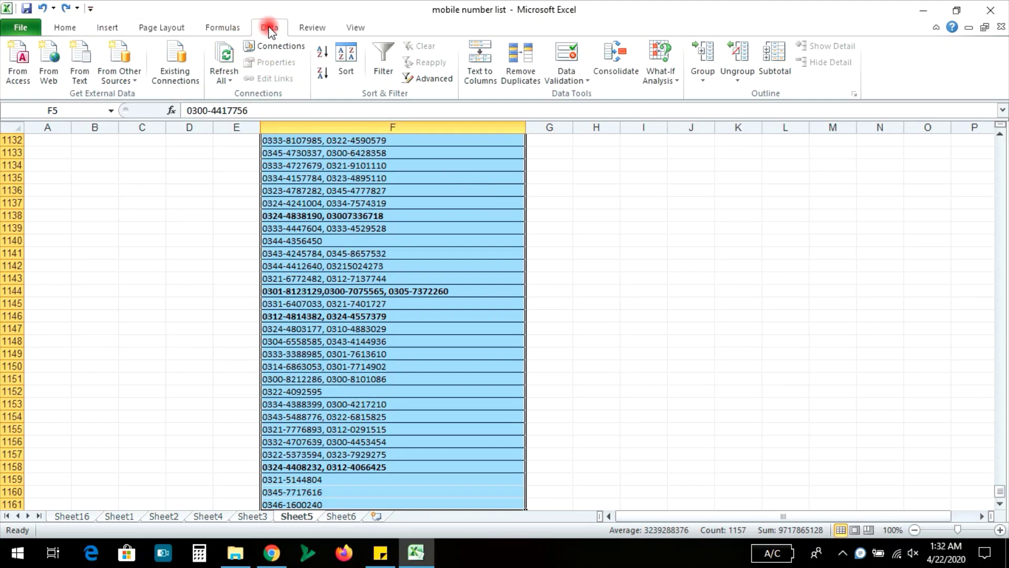
click(488, 79)
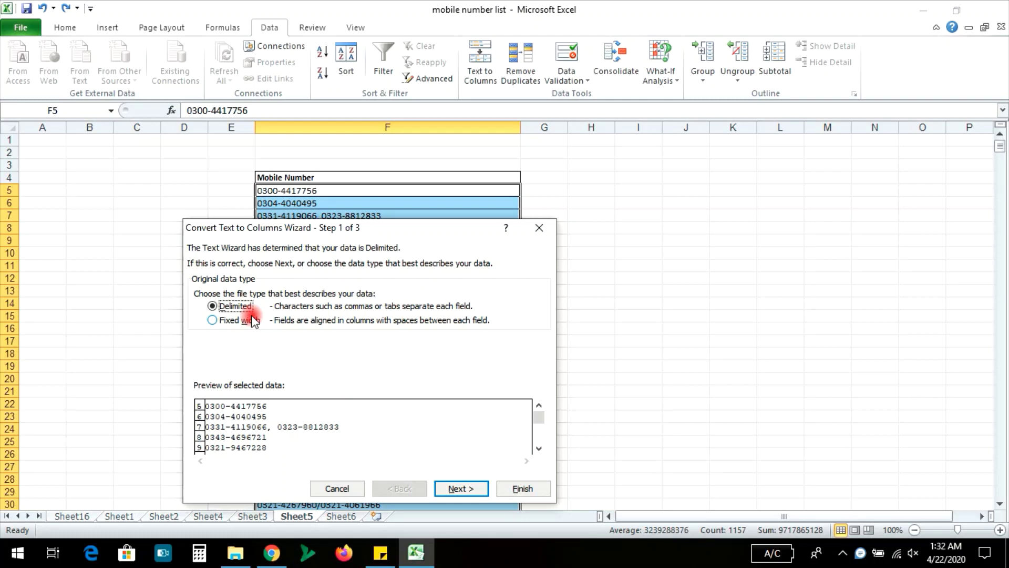
Keep Delimited and tick Tab, Comma, Space and Other '/' as separators
click(455, 488)
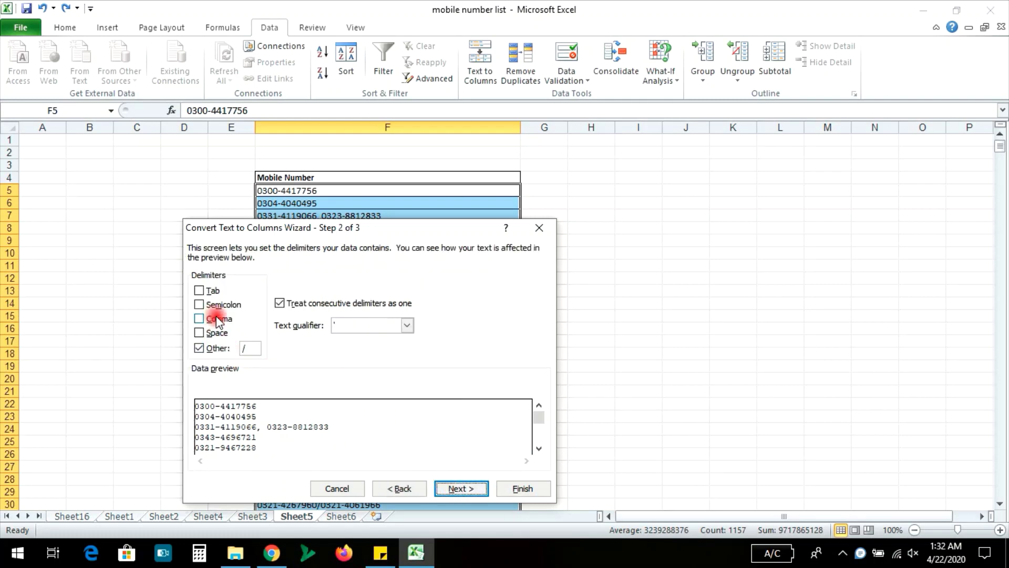
click(210, 289)
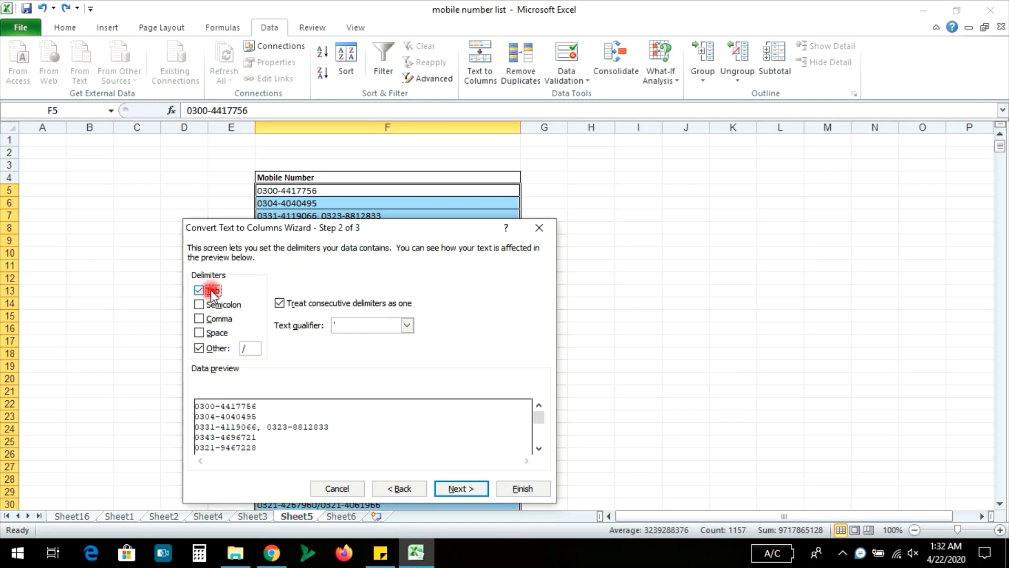
click(221, 319)
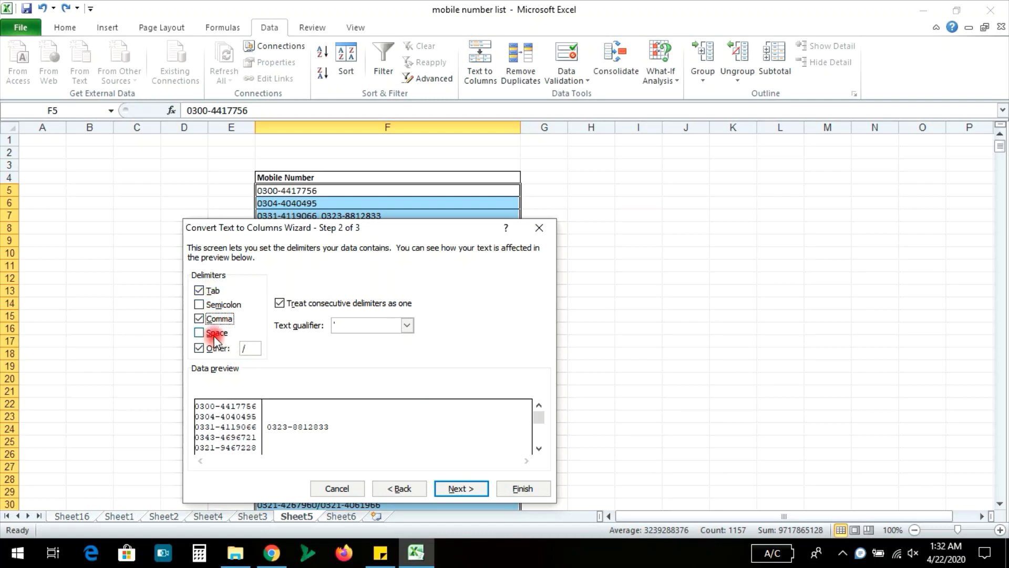
click(215, 337)
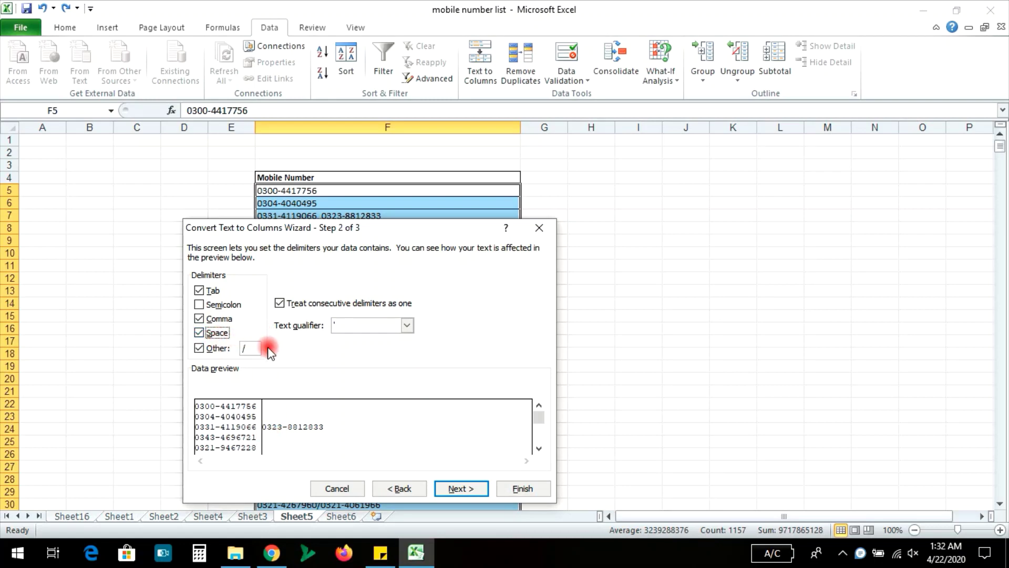
click(201, 348)
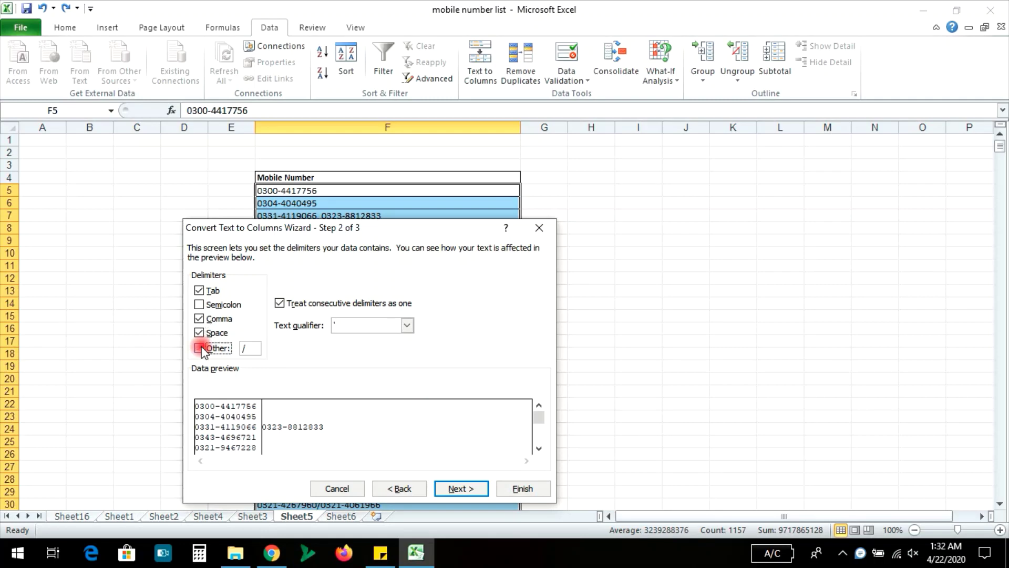
click(200, 348)
Compare the preview with and without the '/' separator, keep it, and finish the split
click(539, 421)
mouse_move(540, 422)
mouse_down()
mouse_move(543, 435)
mouse_move(542, 426)
mouse_up()
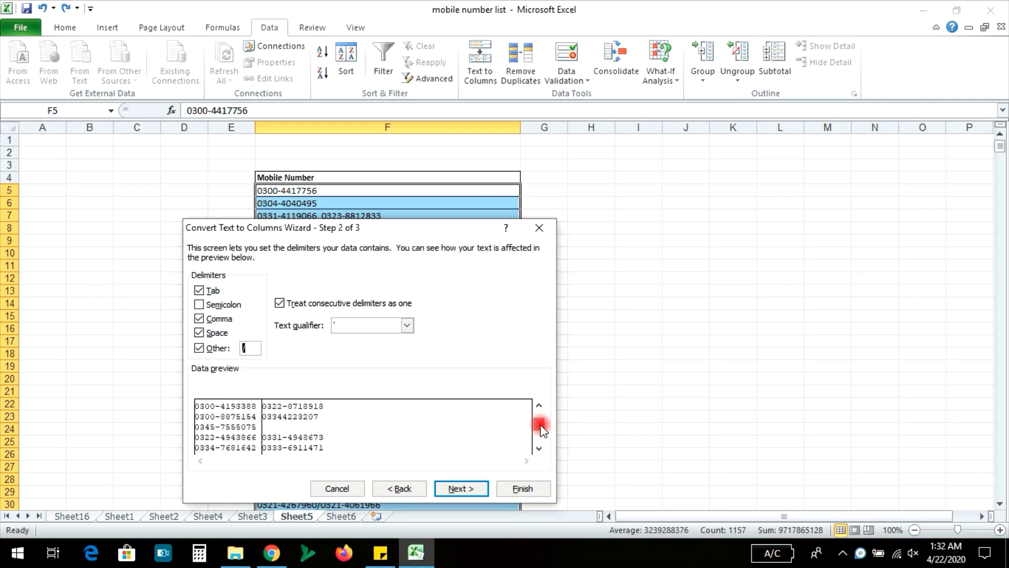
click(216, 336)
click(218, 348)
click(539, 405)
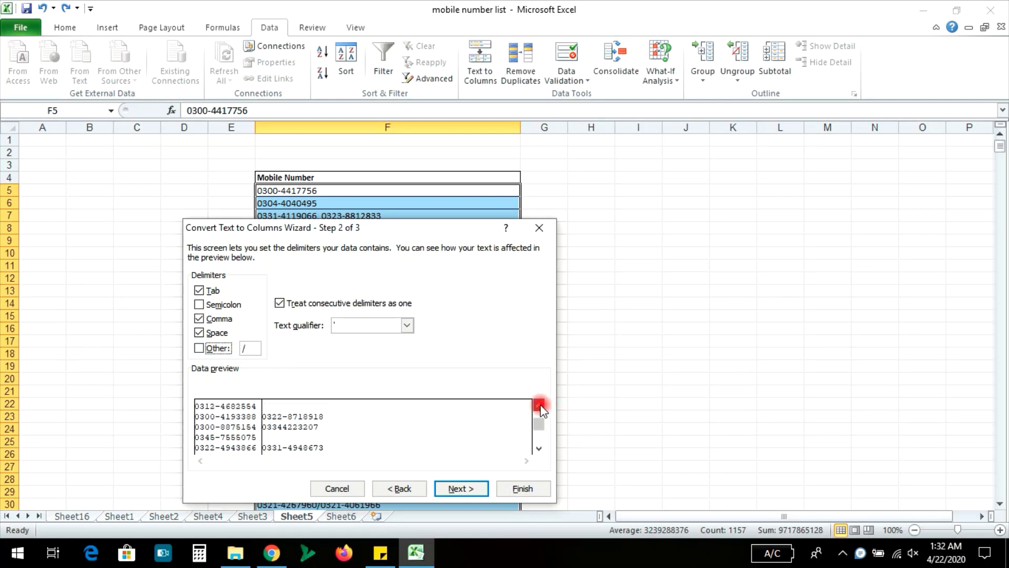
click(539, 406)
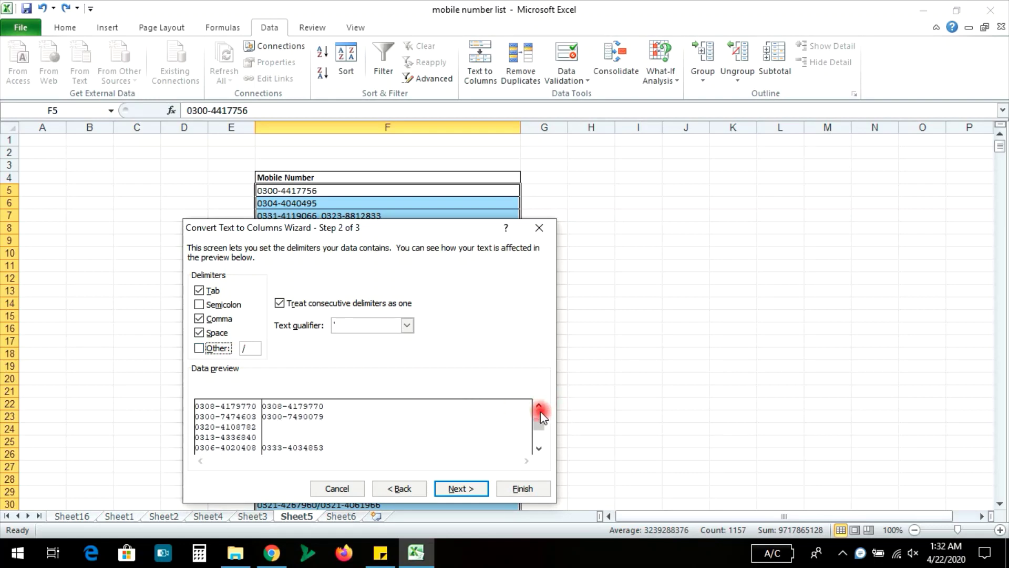
click(539, 447)
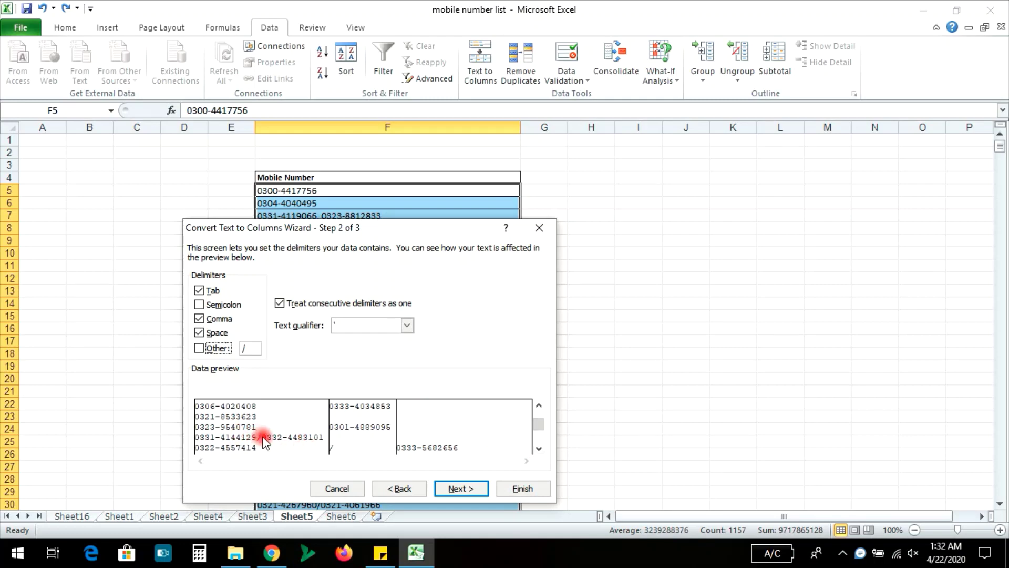
click(211, 349)
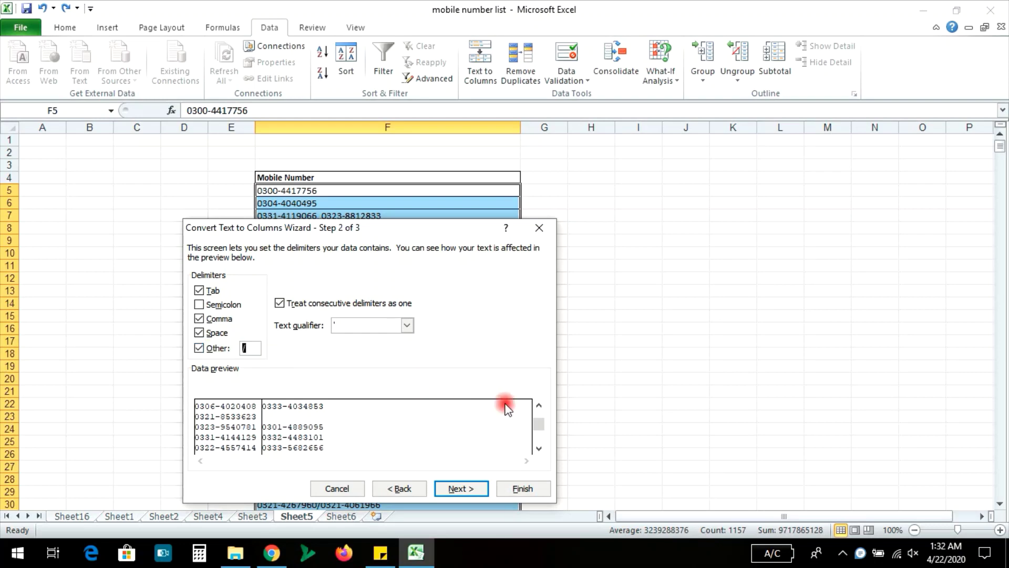
click(539, 448)
click(539, 448)
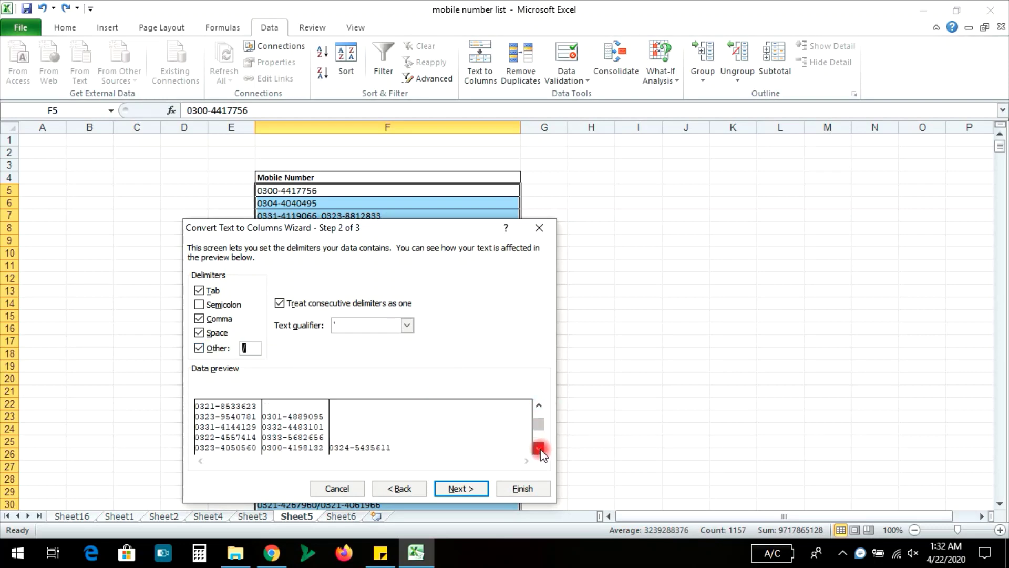
click(539, 448)
click(226, 350)
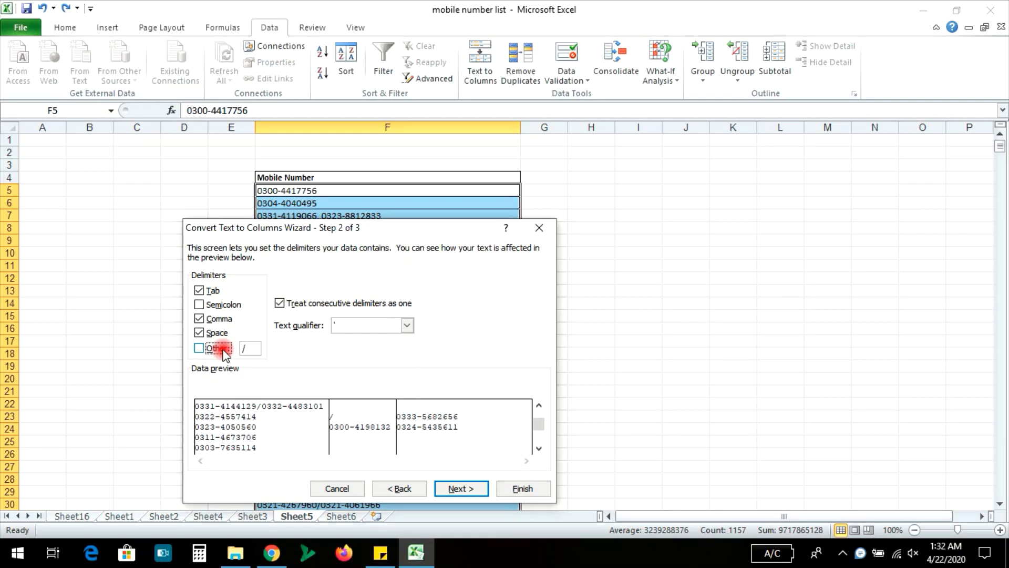
click(223, 350)
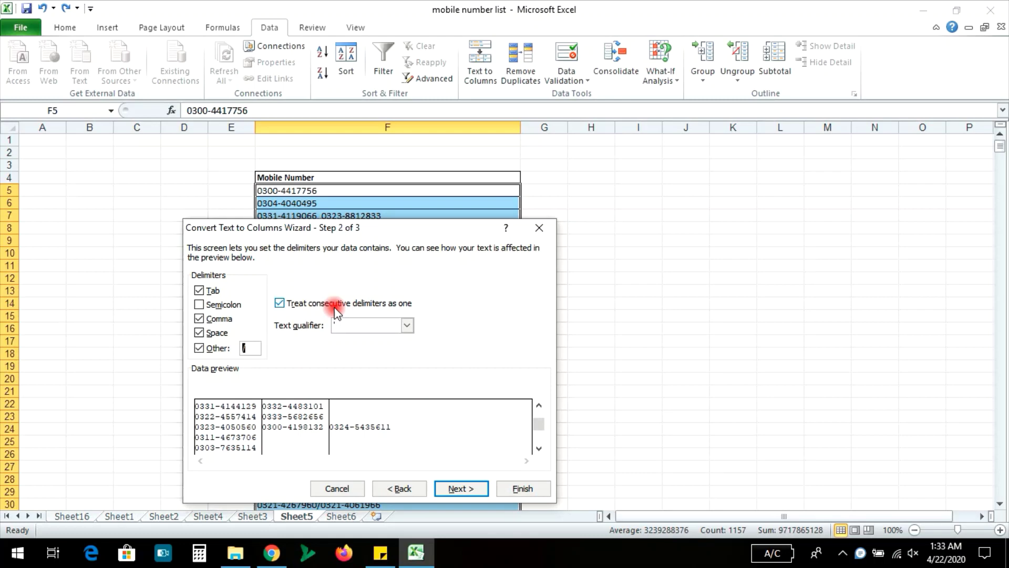
click(460, 487)
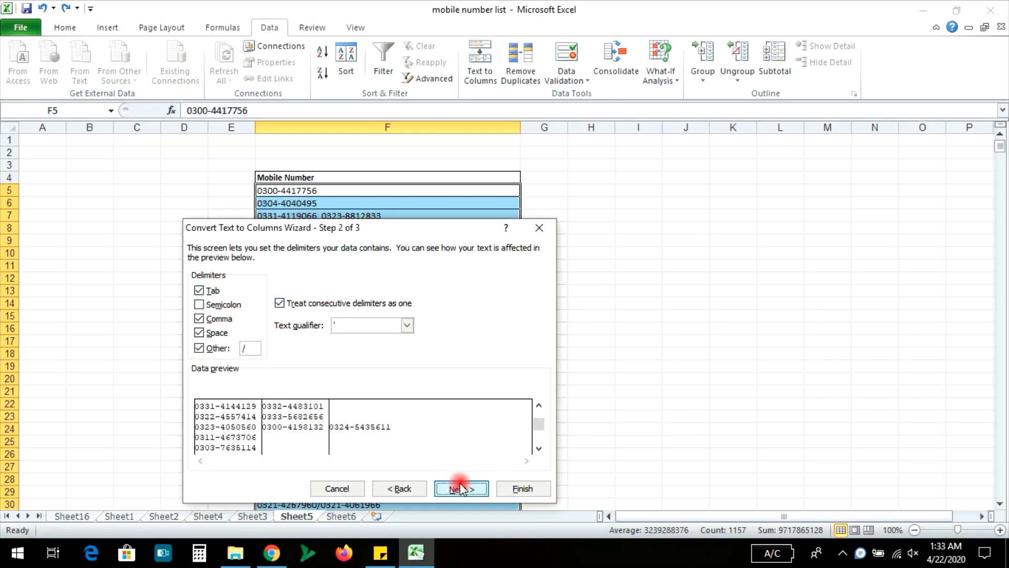
click(522, 488)
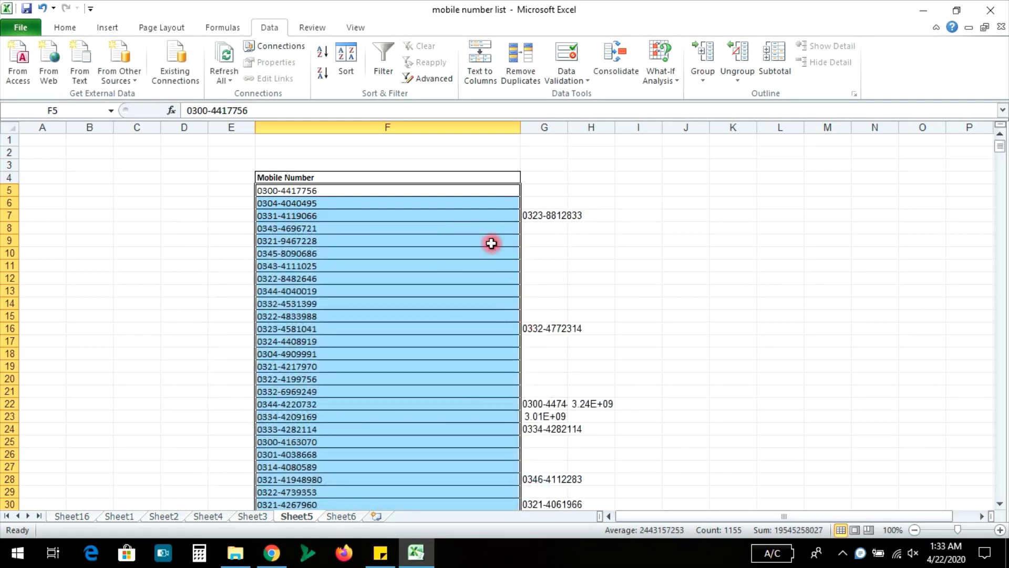
AutoFit all column widths so the split numbers in columns G and H show in full
key(ctrl+a)
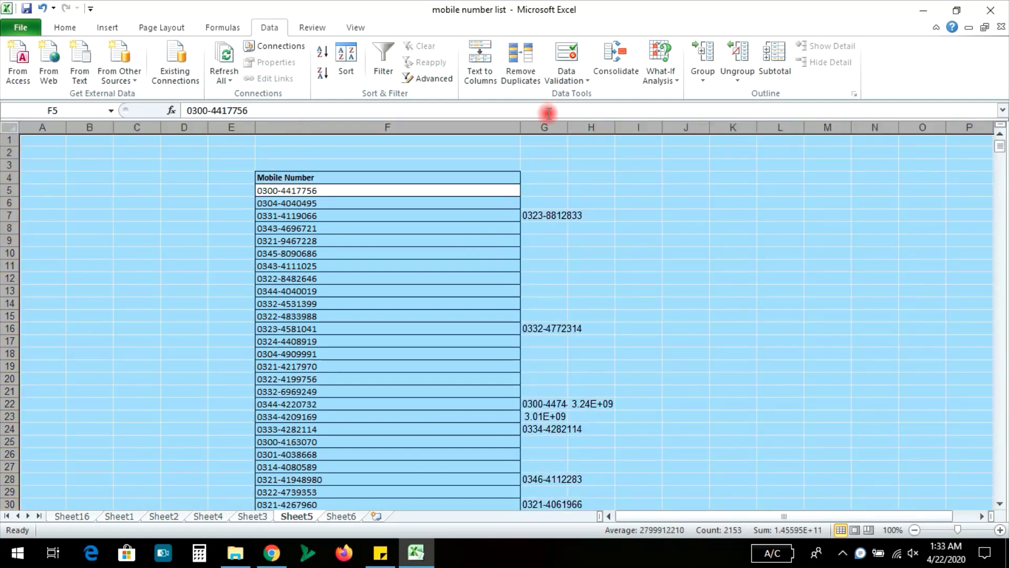
double_click(520, 129)
click(476, 330)
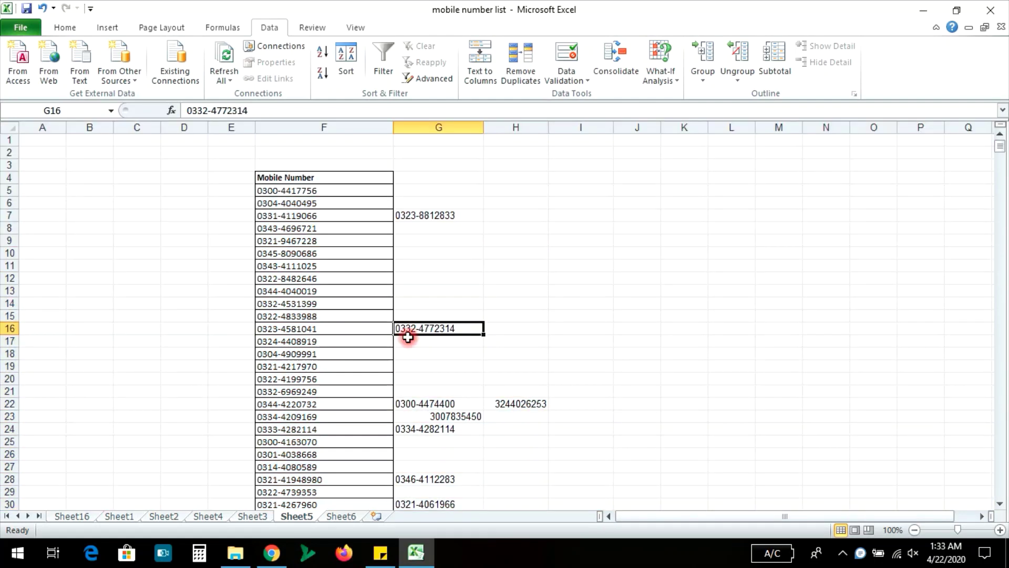
click(334, 341)
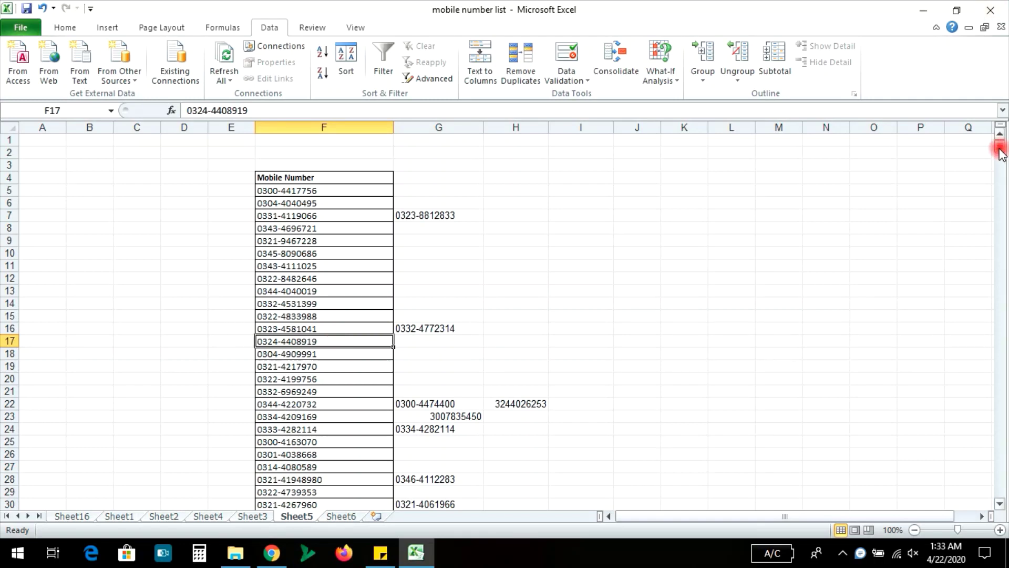
drag(1000, 154, 1005, 186)
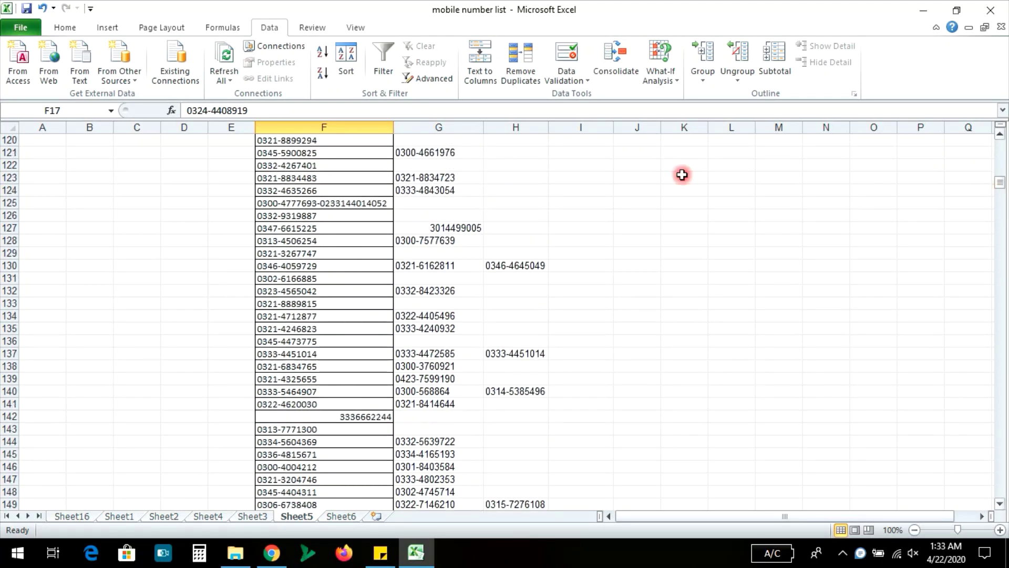
click(370, 203)
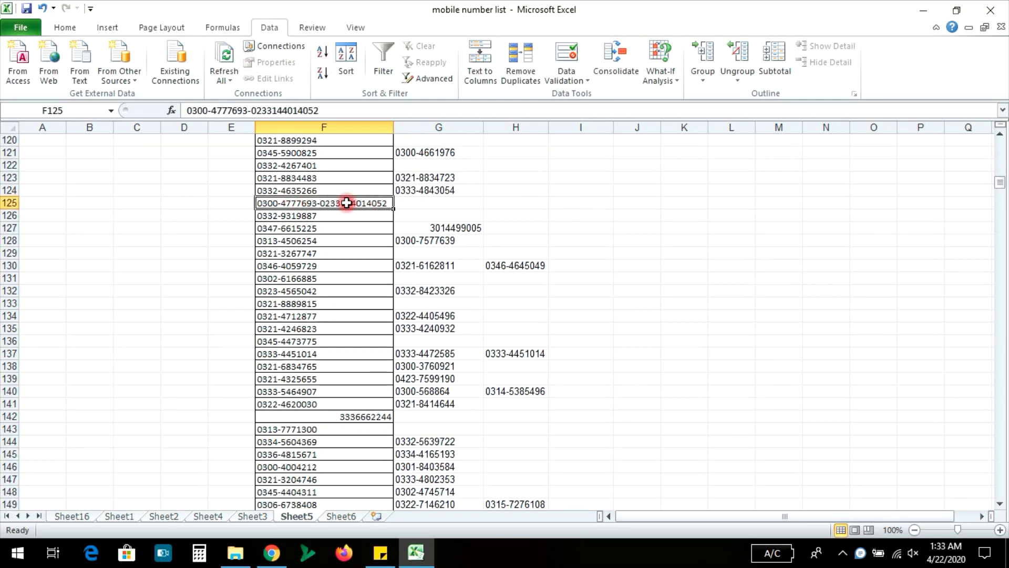
click(476, 78)
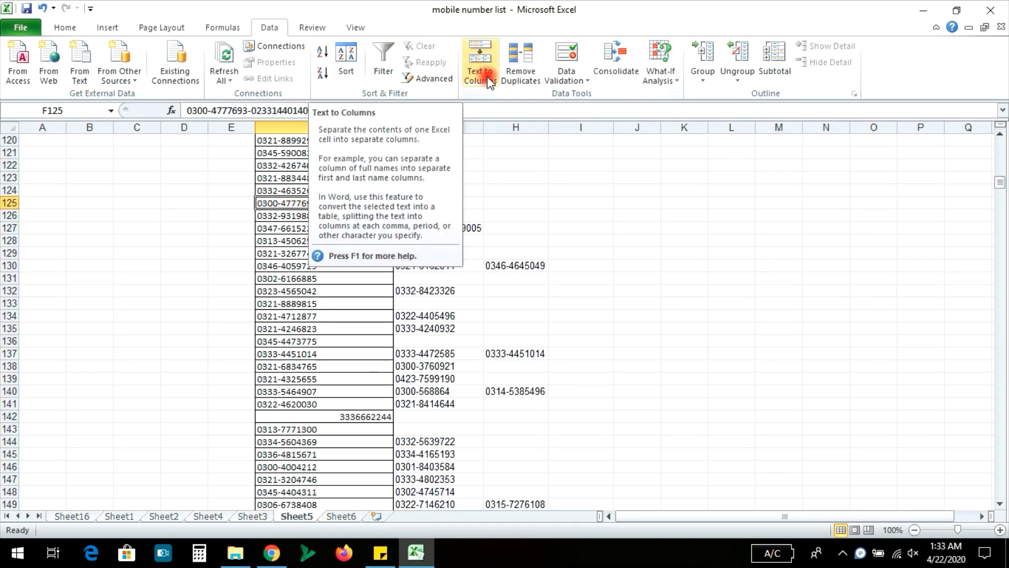
click(480, 78)
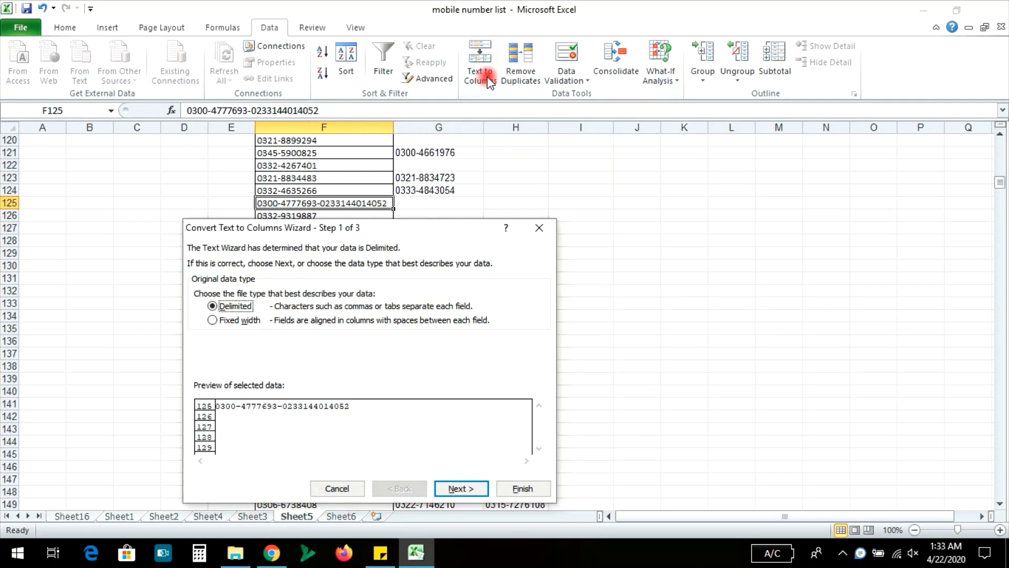
click(467, 489)
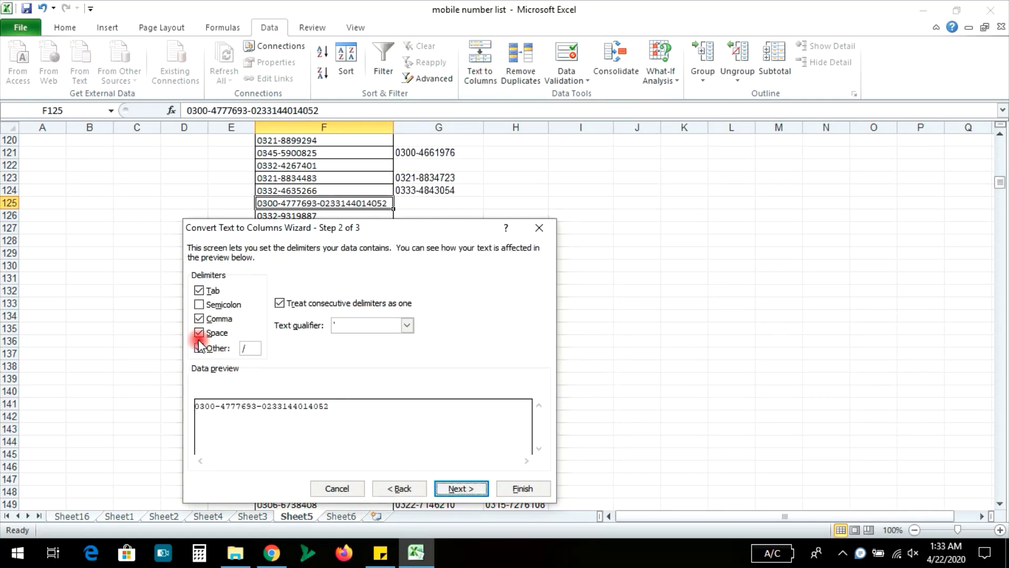
click(202, 350)
click(222, 348)
double_click(252, 348)
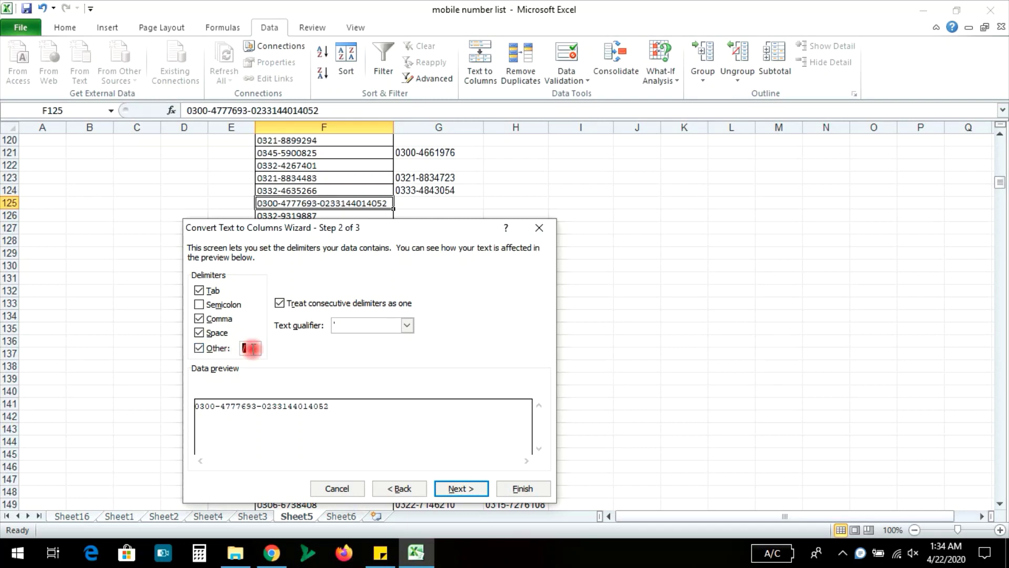
text(-)
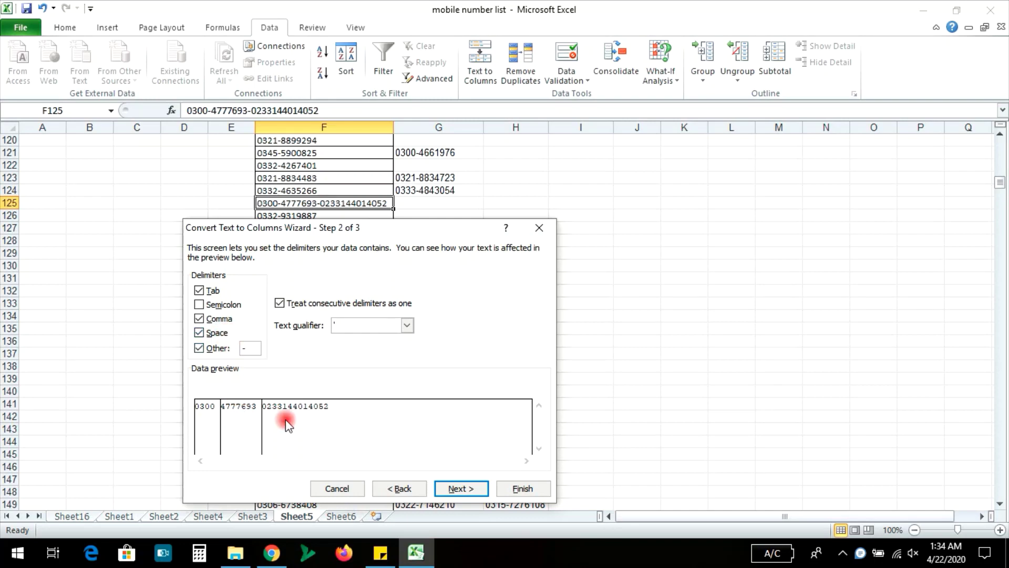
click(217, 348)
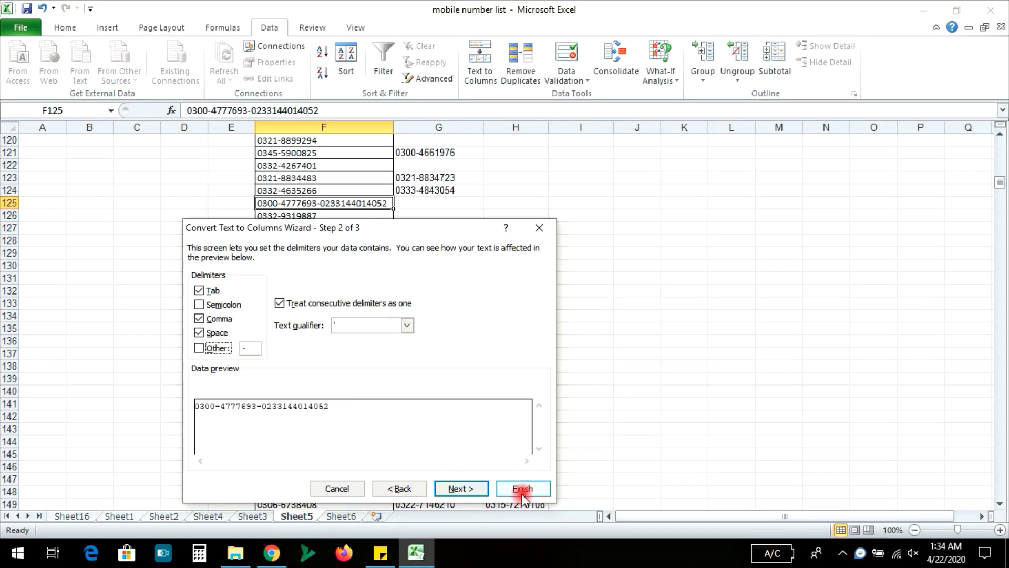
click(539, 228)
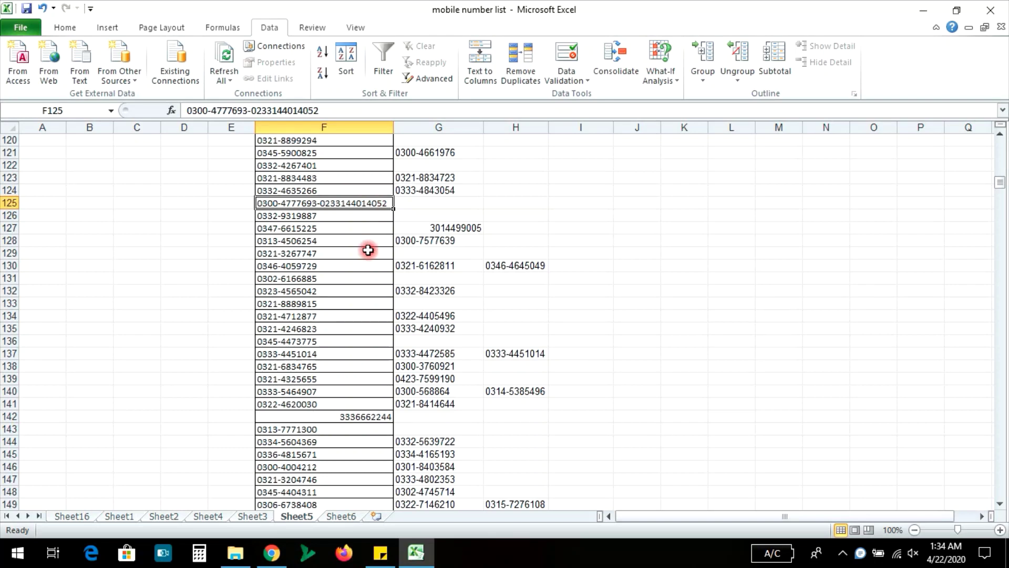
key(F2)
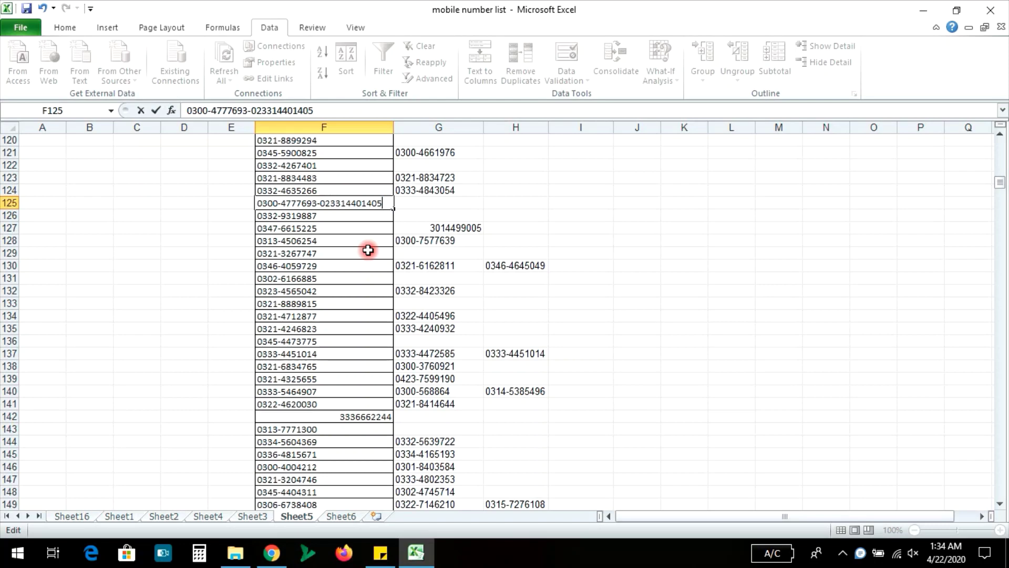
key(BackSpace)
key(BackSpace)
key(BackSpace)
key(BackSpace)
key(BackSpace)
key(BackSpace)
key(BackSpace)
key(BackSpace)
key(BackSpace)
key(BackSpace)
key(BackSpace)
key(BackSpace)
key(BackSpace)
key(BackSpace)
key(Return)
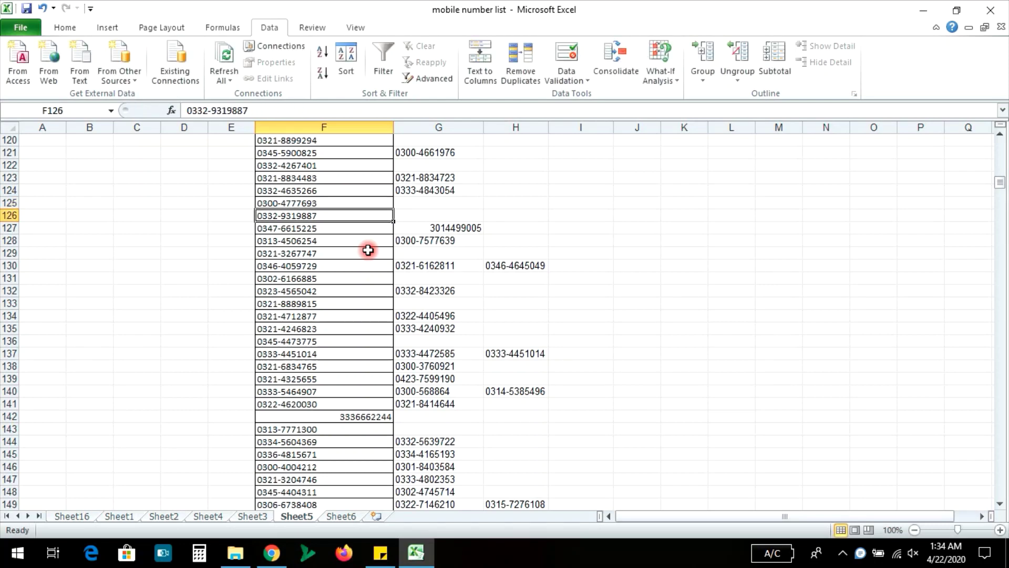
Page down through the number list to the end of the data
key(Page_Down)
key(Page_Down)
key(Page_Down)
key(Page_Down)
key(Page_Down)
key(Page_Down)
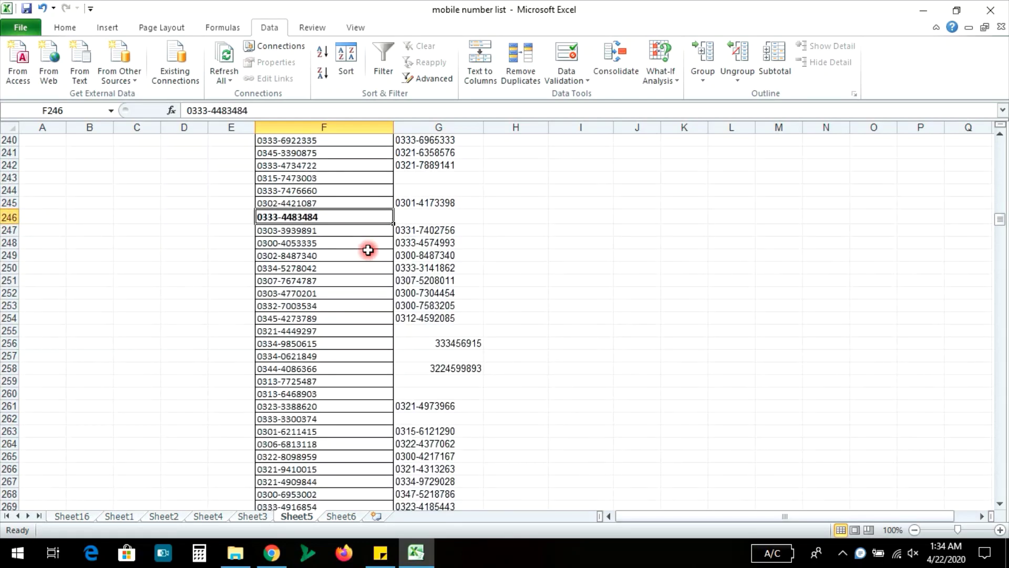
key(Page_Down)
key(Page_Down)
key(Page_Down)
key(Page_Down)
key(Page_Down)
key(Page_Down)
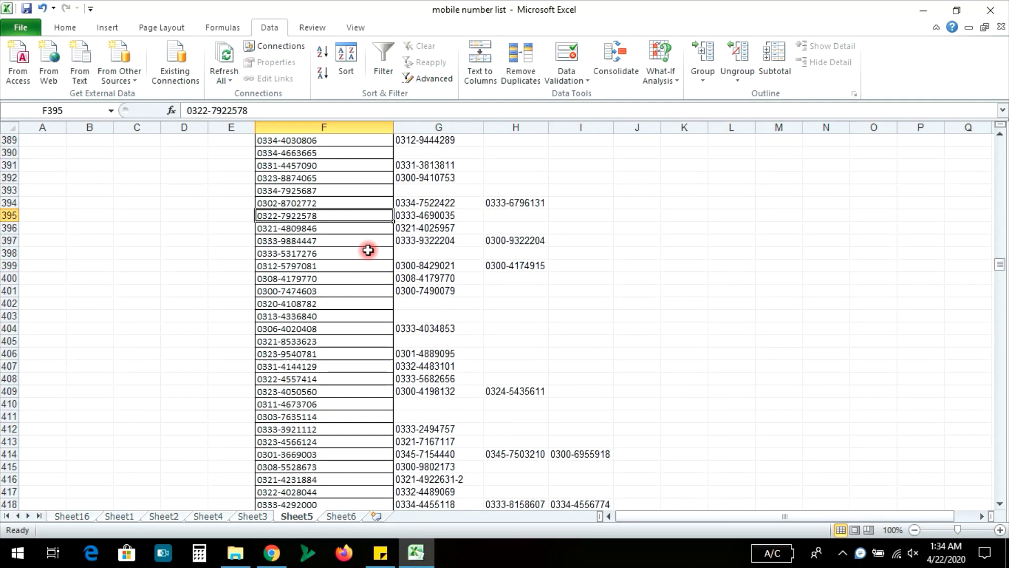
key(Page_Down)
key(Page_Down)
key(Page_Down)
key(Page_Down)
key(Page_Down)
key(Page_Down)
key(Page_Down)
key(Page_Down)
key(Page_Down)
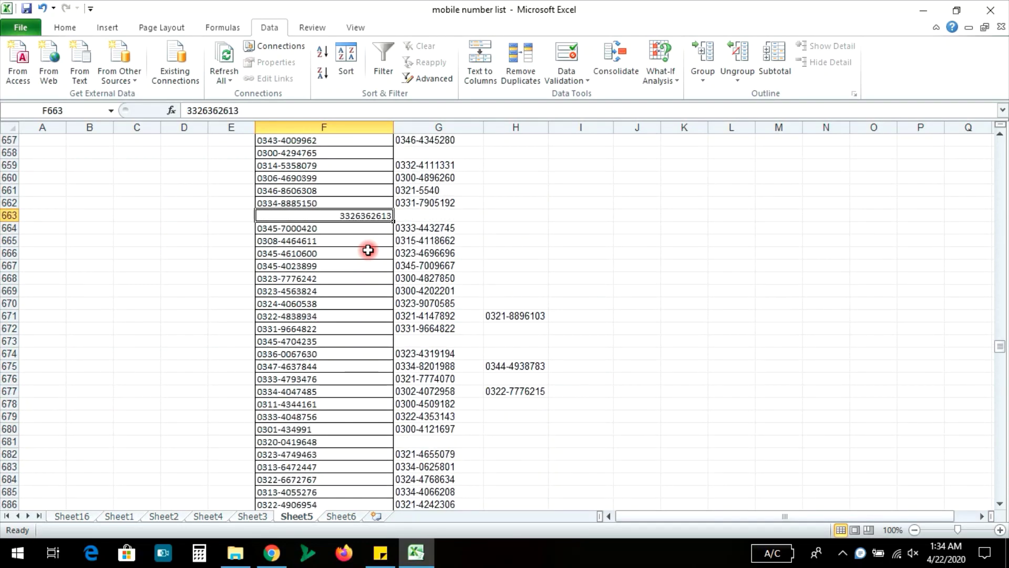
key(Page_Down)
key(Page_Down)
key(Page_Down)
key(Page_Down)
key(Page_Down)
key(Page_Down)
key(Page_Down)
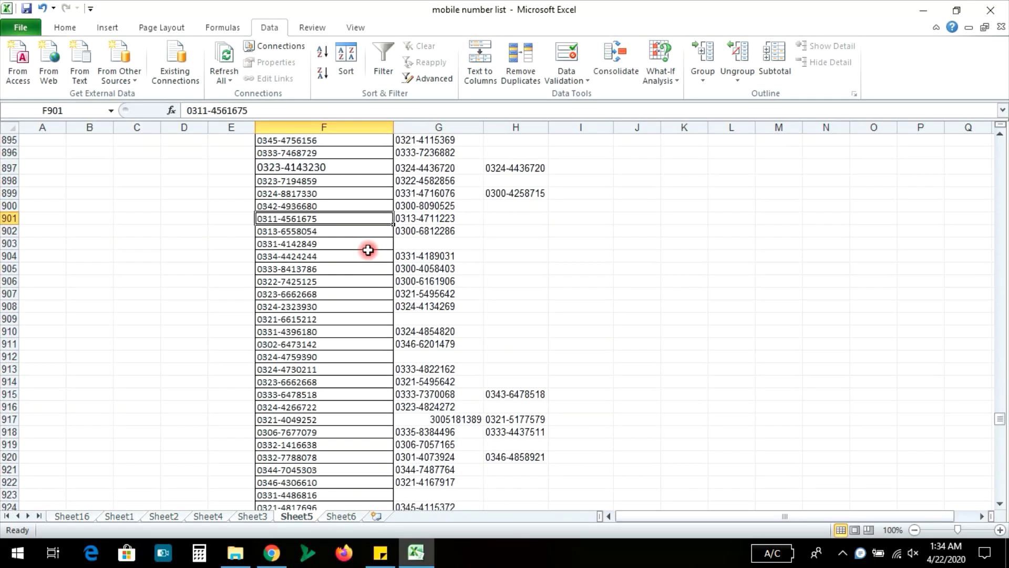
key(Page_Down)
key(Page_Down)
key(Page_Down)
key(Page_Down)
key(Page_Down)
key(Page_Down)
key(Page_Down)
key(Page_Down)
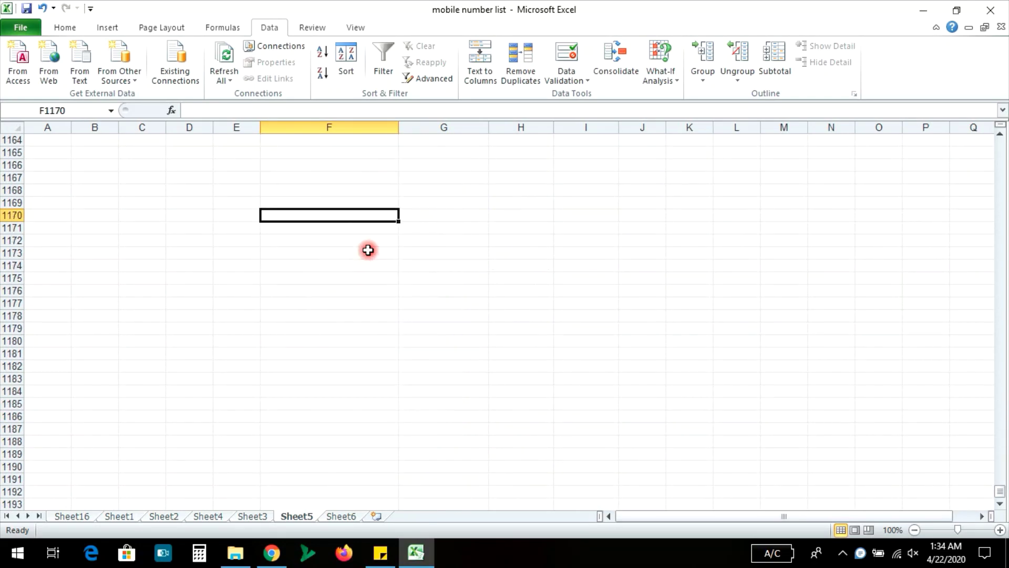